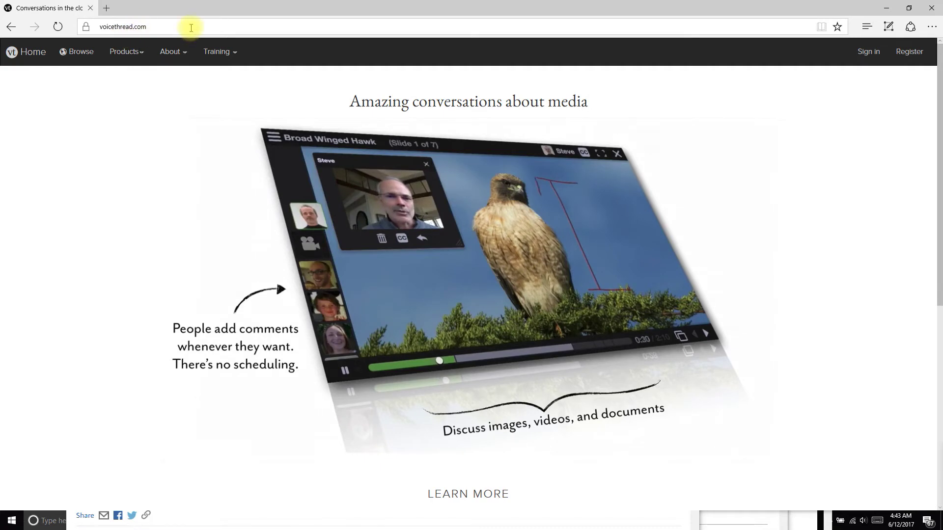
Go from the voicethread.com homepage to the Register a new account form.
click(907, 58)
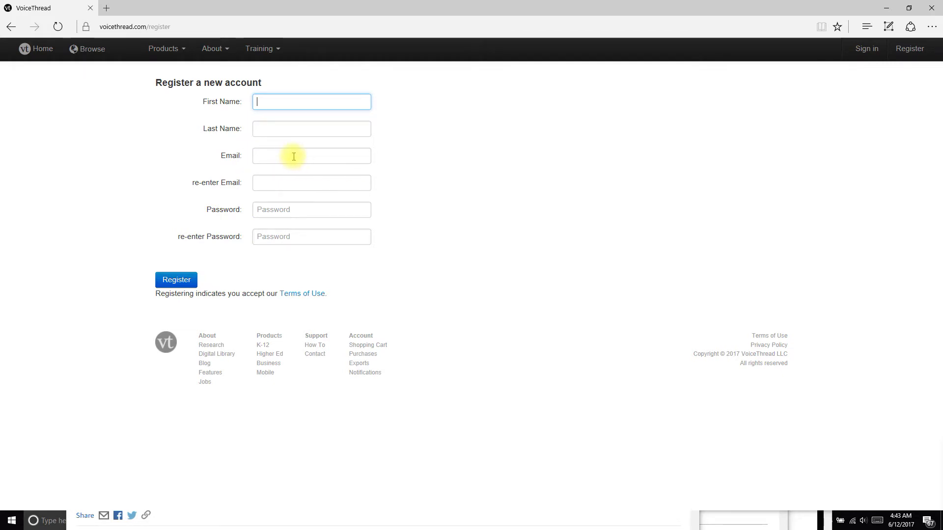
Sign in with the account email and password, retry once, then go to Home.
click(867, 50)
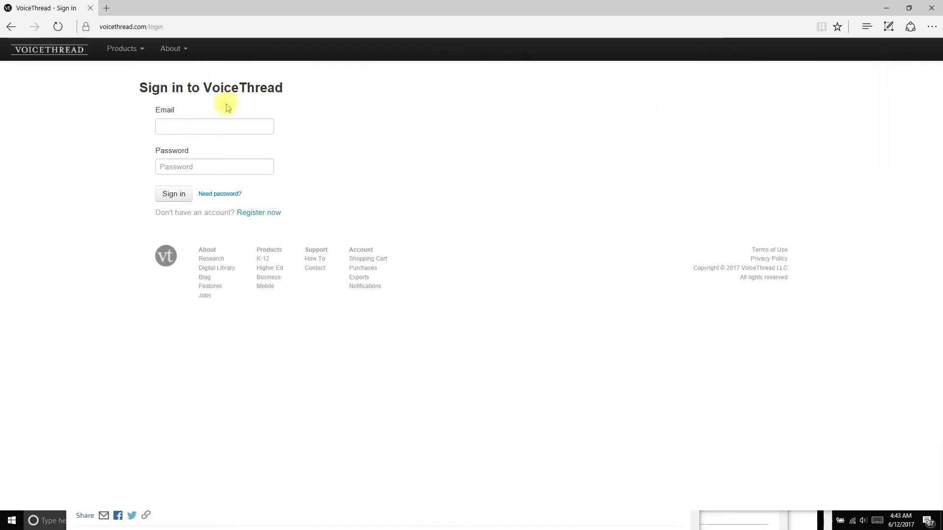
click(212, 129)
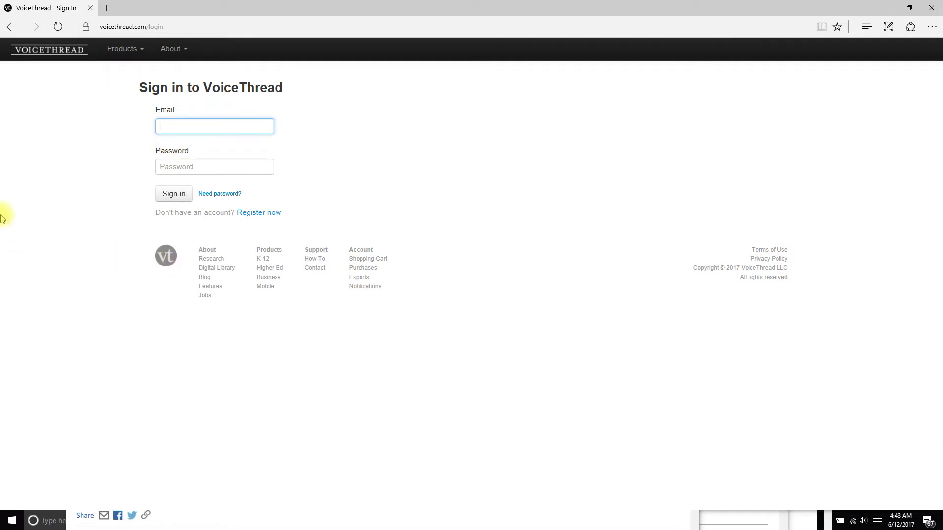
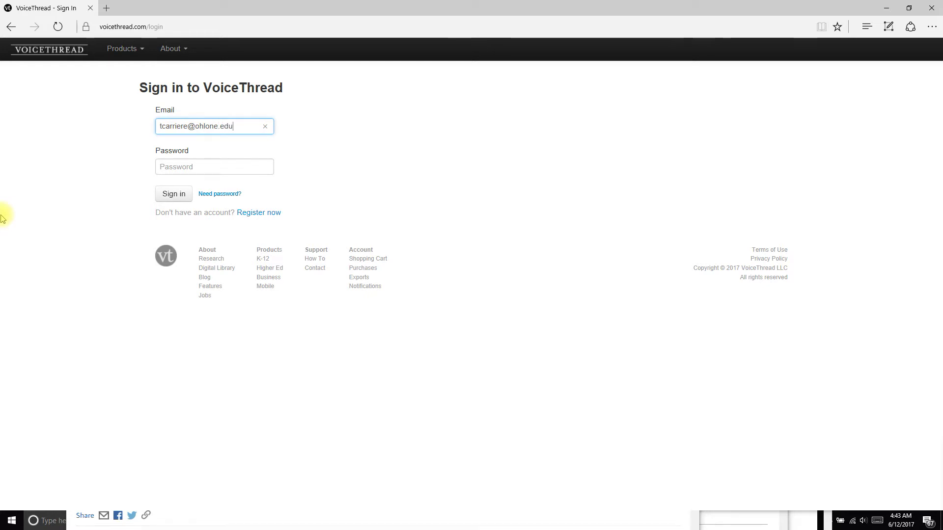
key(Tab)
text(••)
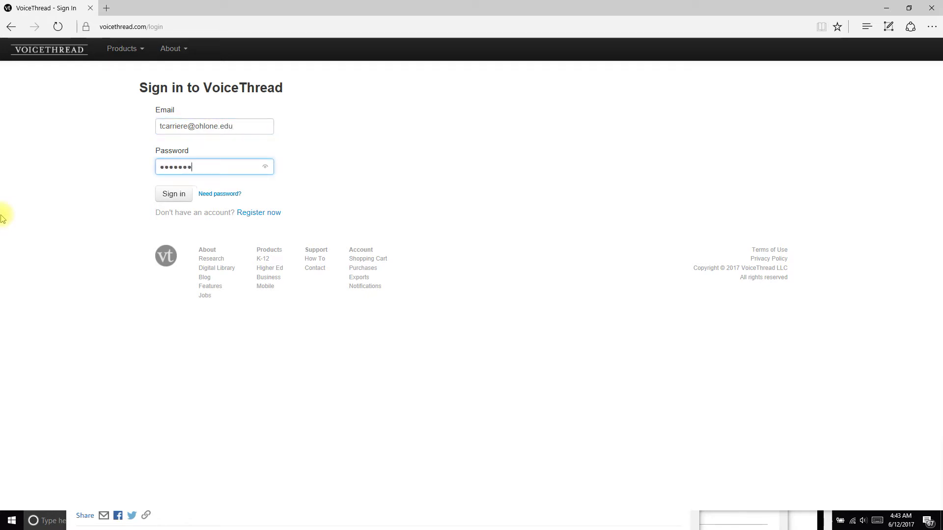
text(•••••••••)
key(Return)
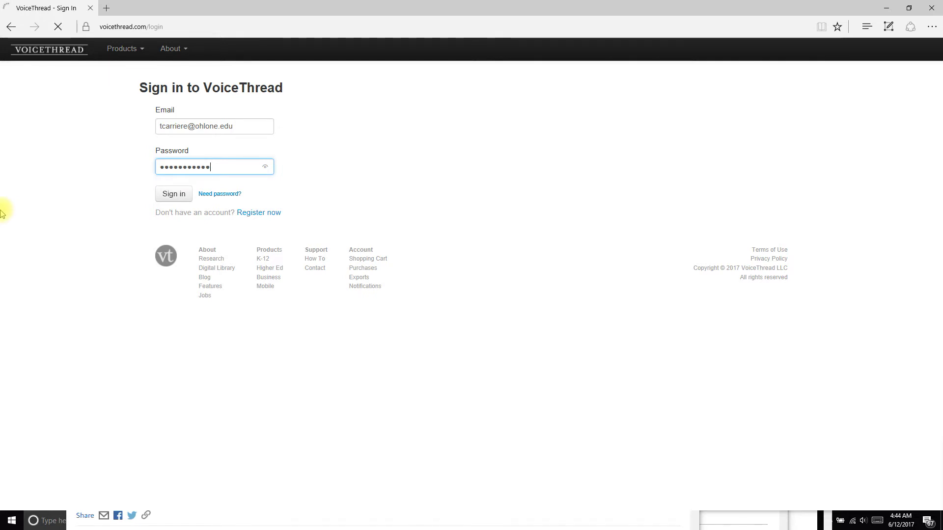
click(170, 194)
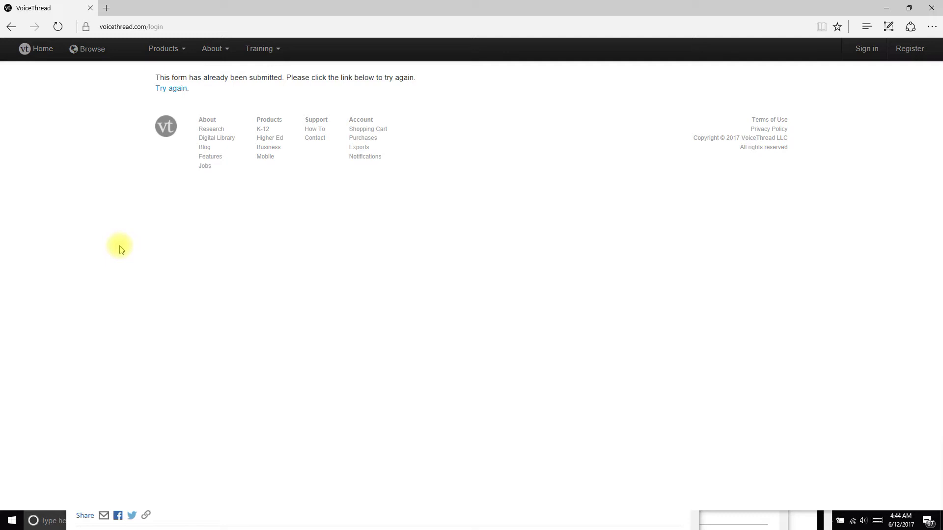
click(173, 88)
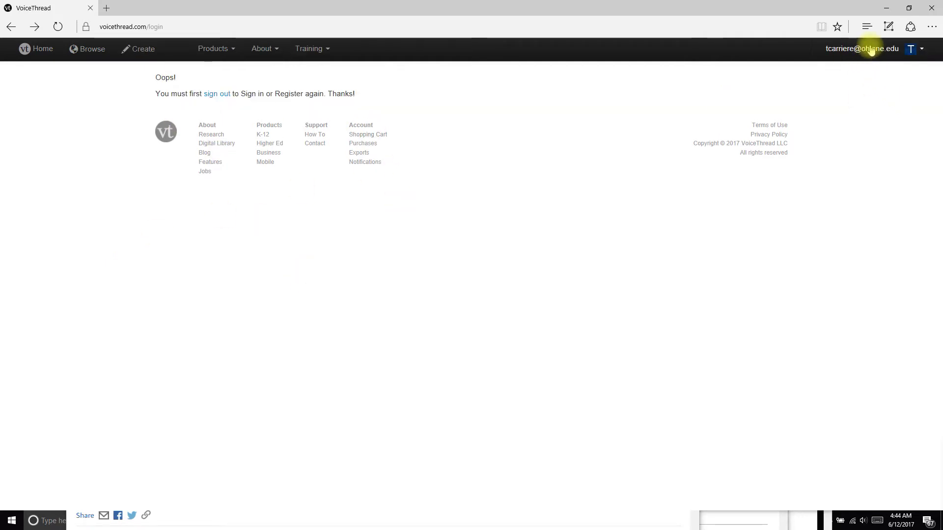
click(43, 51)
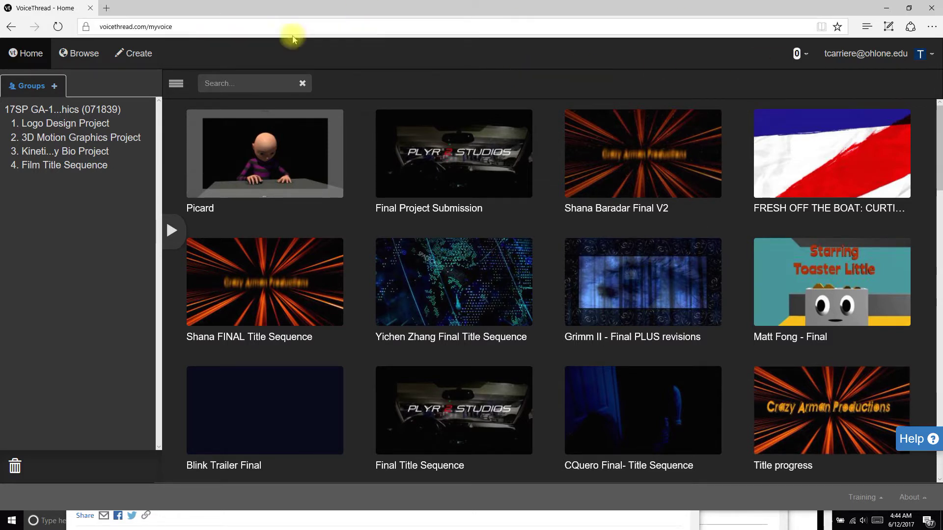
Browse the Home thread grid to locate the Picard thread dated June 12th, 2017.
mouse_move(241, 182)
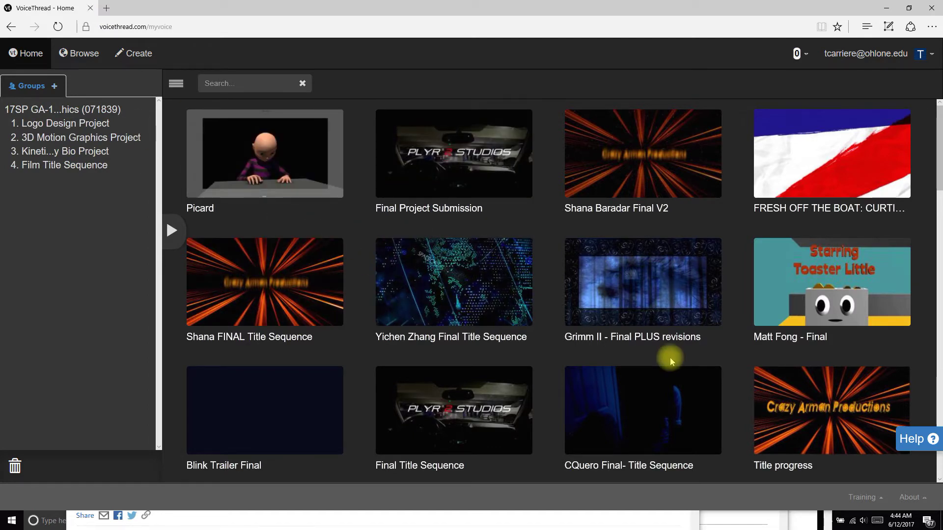
scroll(599, 353, down, 5)
scroll(603, 353, up, 5)
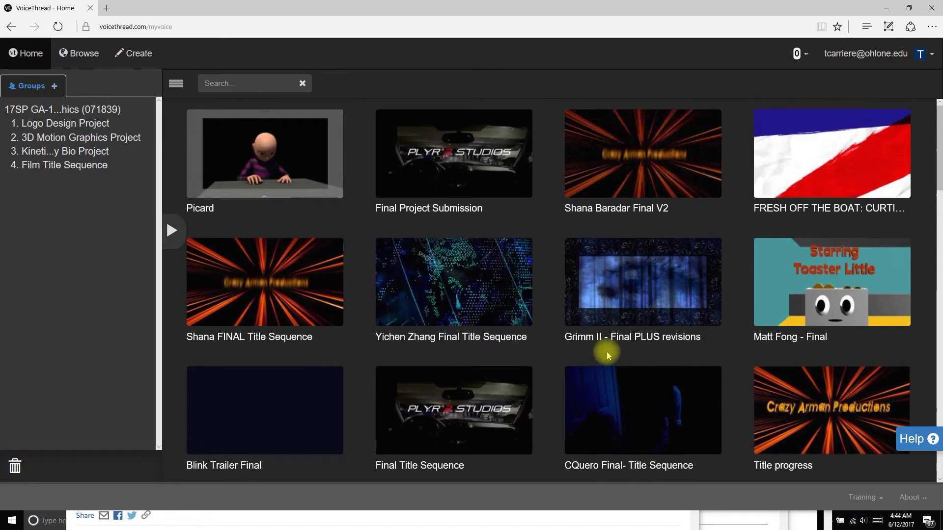
mouse_move(704, 402)
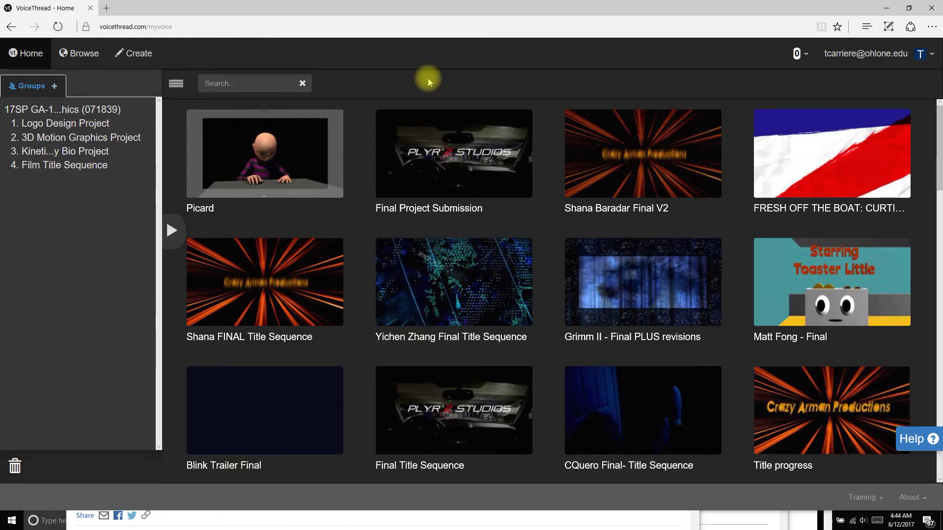
mouse_move(266, 170)
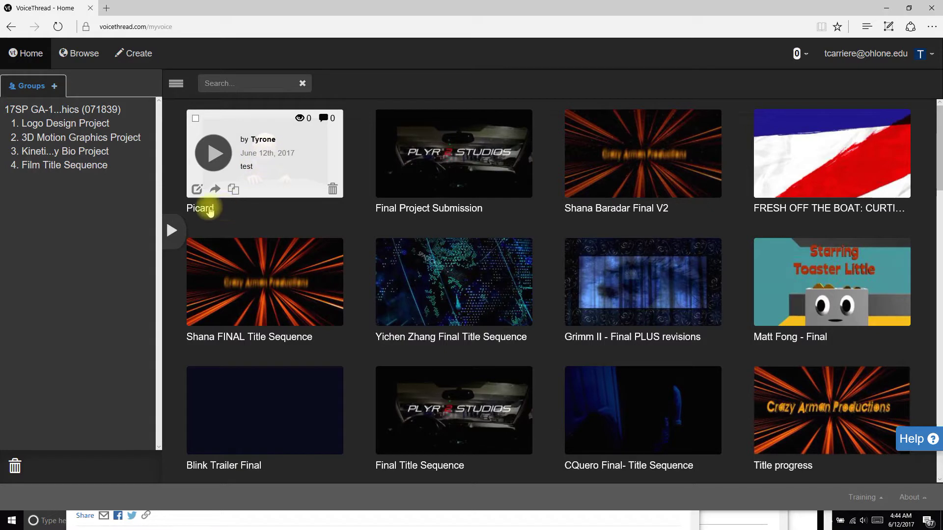
Open the Picard thread and play its Ty-Upload Test Animation slide through to 0:21.
click(256, 160)
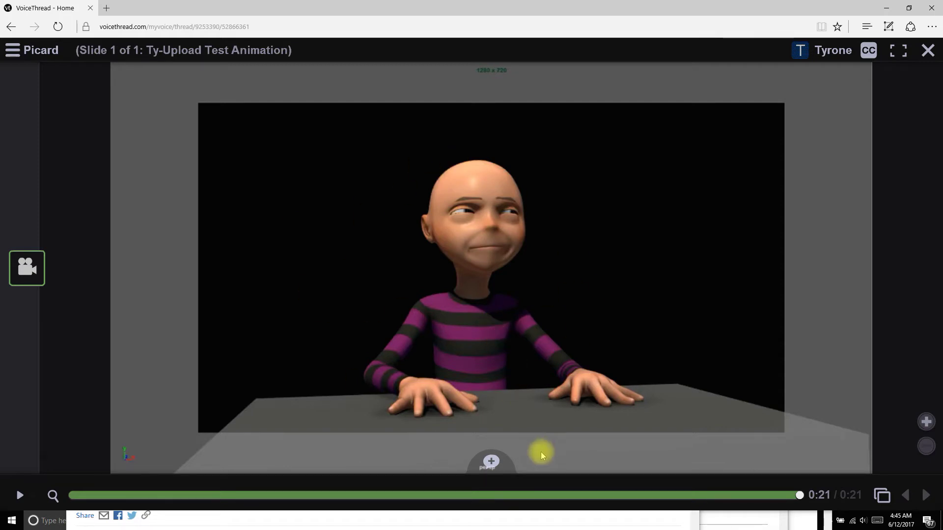
click(492, 464)
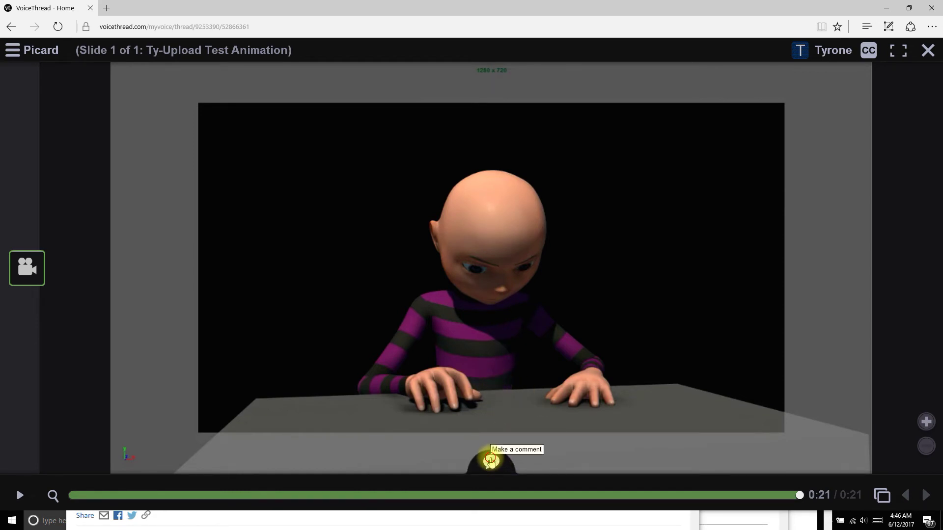
Choose to record an audio comment and dismiss the Video Doodling tip with Got it!
click(490, 461)
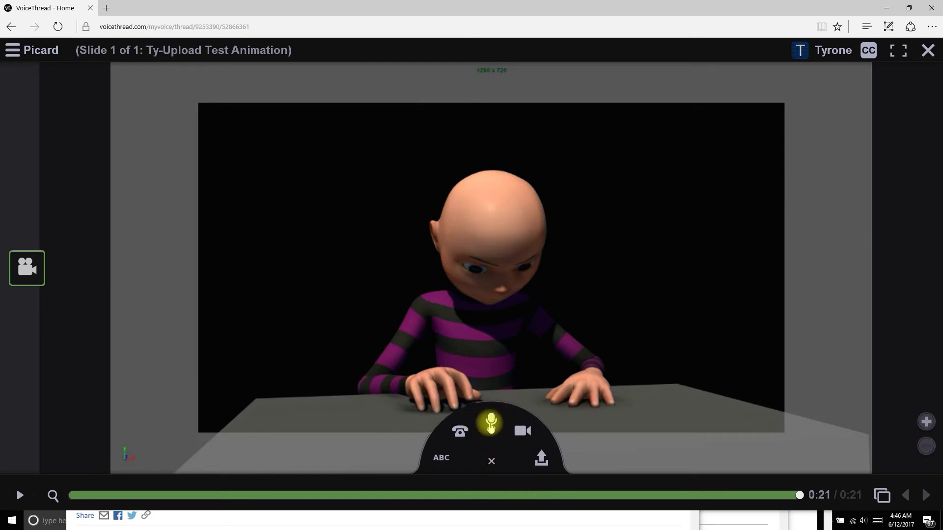
click(491, 421)
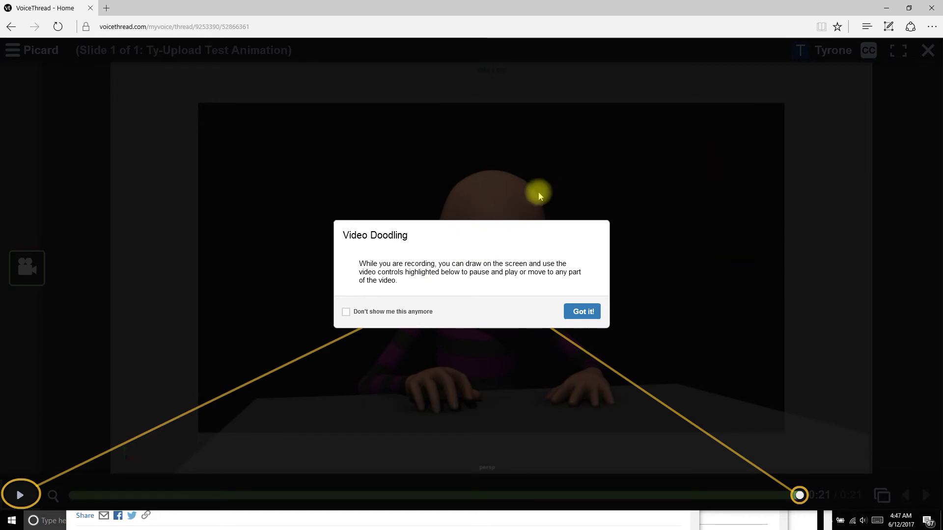
click(591, 312)
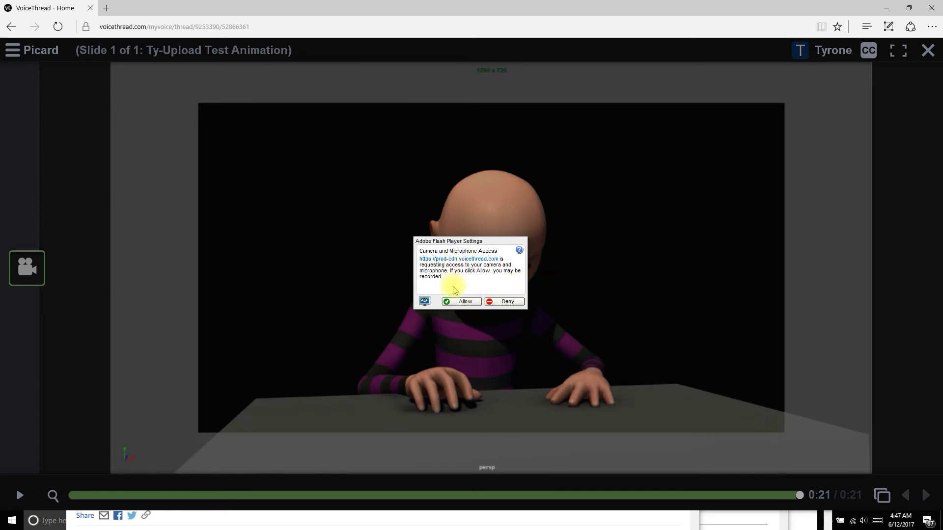
Allow Flash camera and microphone access and begin recording a comment on the Picard slide.
click(457, 303)
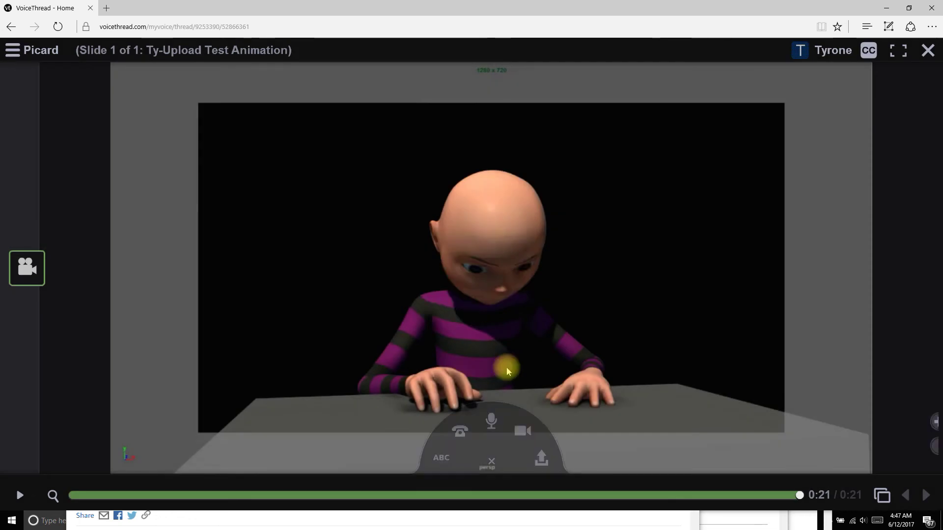
click(531, 427)
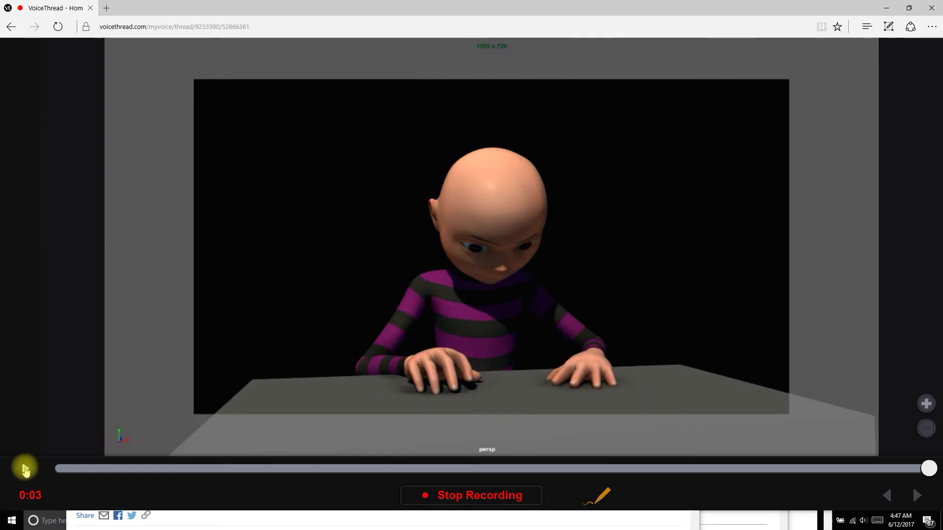
Play the Picard animation during the recording and pause it around 0:14.
click(26, 470)
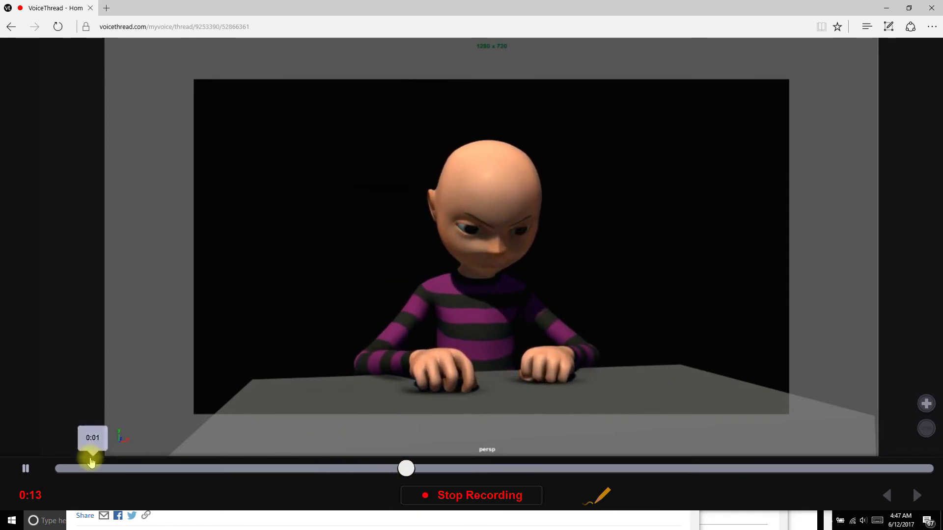
click(25, 469)
Rewind to 0:06, doodle two orange arrows and a circle, then play on and pause at 0:51.
mouse_move(440, 470)
mouse_down()
mouse_move(249, 474)
mouse_move(290, 479)
mouse_up()
mouse_move(277, 123)
mouse_down()
mouse_move(349, 180)
mouse_move(331, 179)
mouse_move(361, 187)
mouse_move(346, 143)
mouse_up()
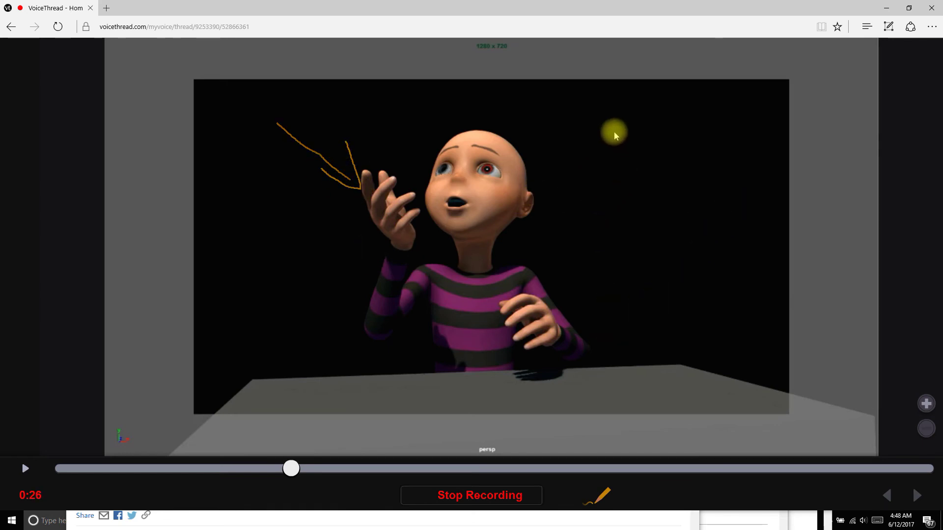
mouse_move(626, 242)
mouse_down()
mouse_move(623, 322)
mouse_move(624, 245)
mouse_up()
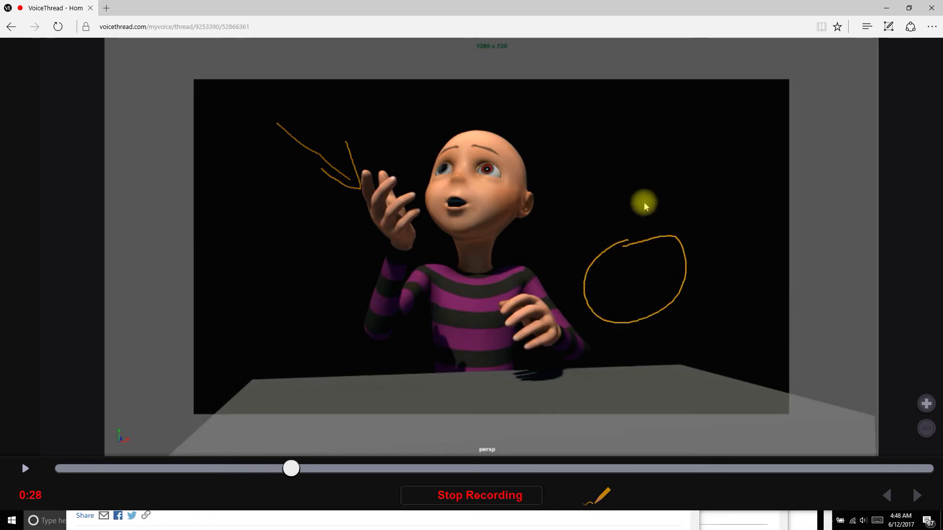
mouse_move(660, 146)
mouse_down()
mouse_move(573, 172)
mouse_move(609, 187)
mouse_up()
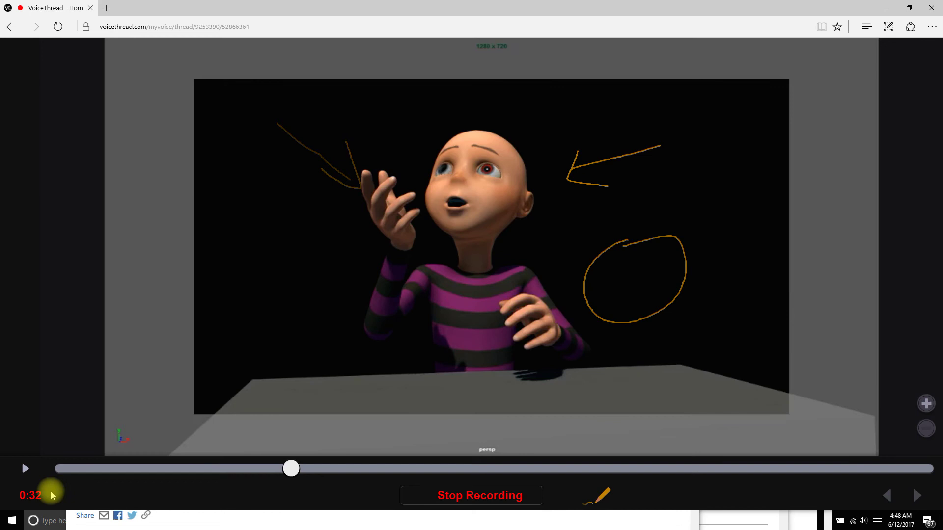
click(24, 469)
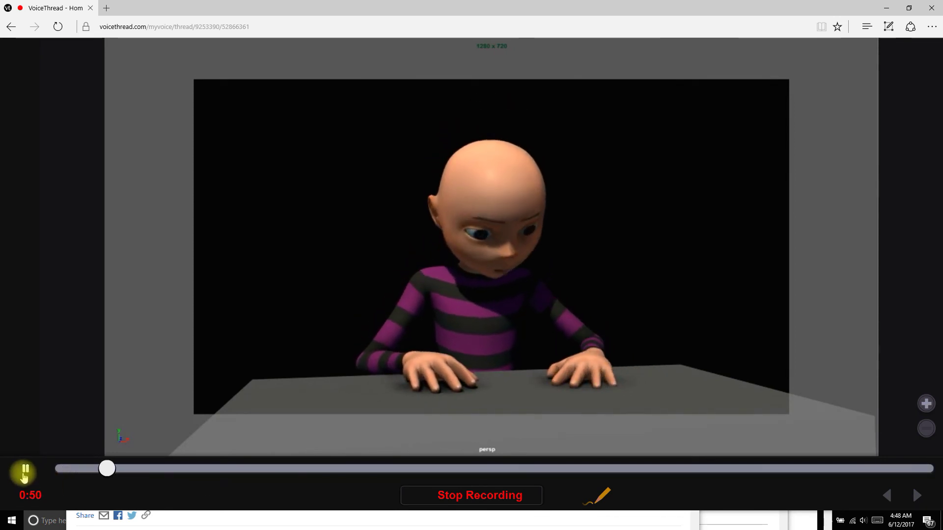
click(24, 471)
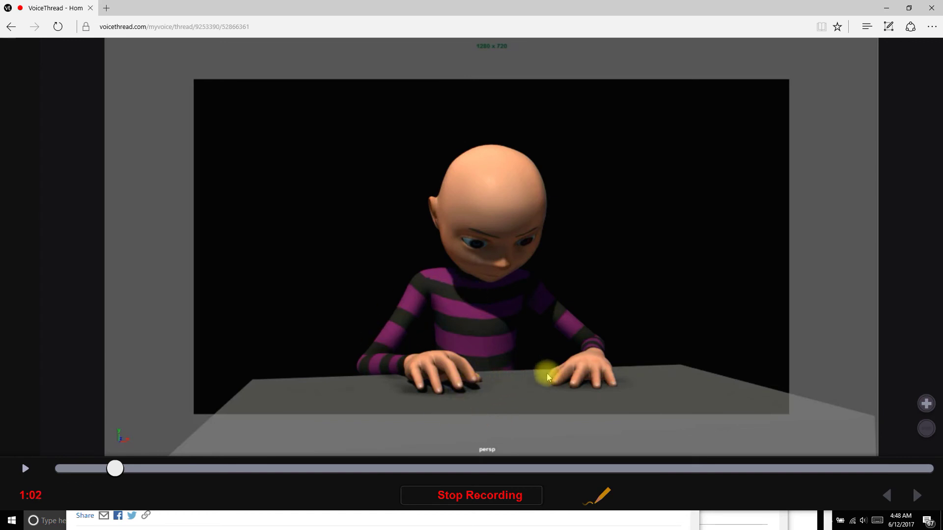
Doodle an orange arrow at the hand on the table and stop recording around 1:08.
mouse_move(529, 364)
mouse_down()
mouse_move(492, 379)
mouse_move(522, 387)
mouse_up()
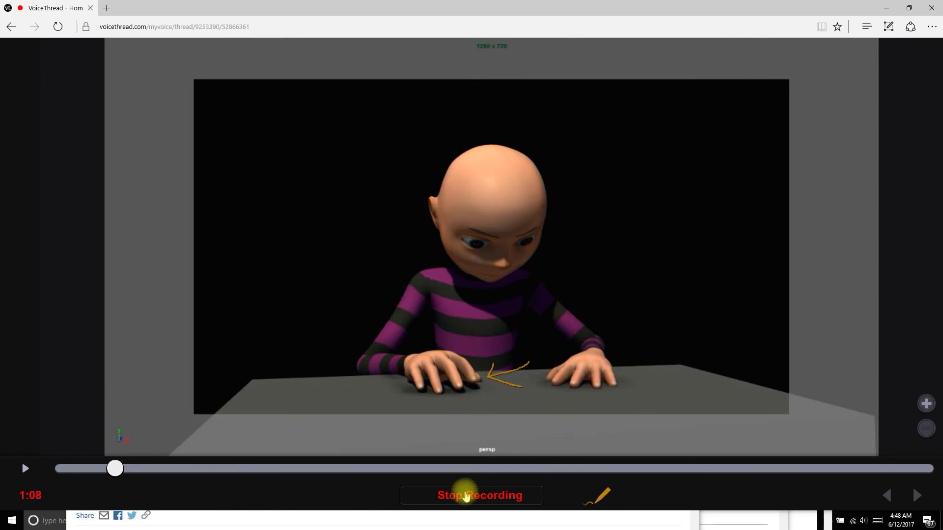
click(475, 500)
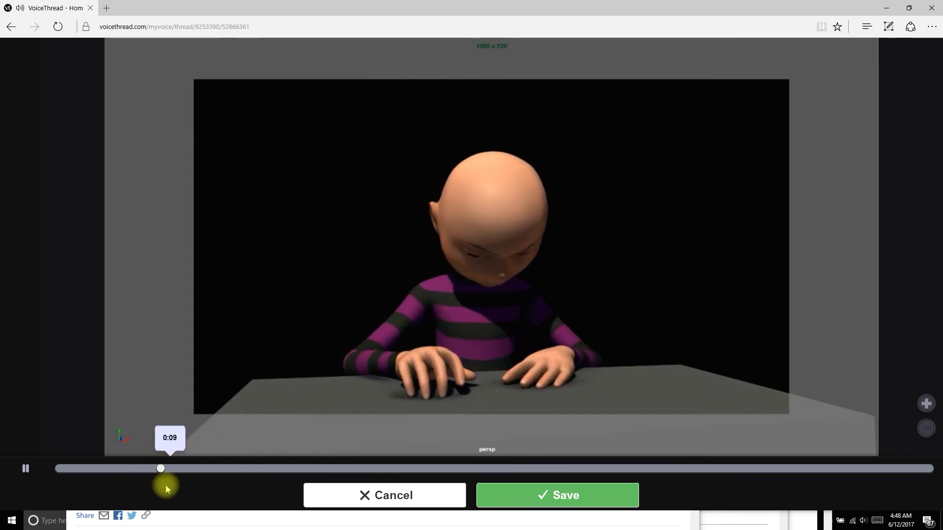
Pause the comment preview and save the recorded comment to the Picard slide.
click(25, 472)
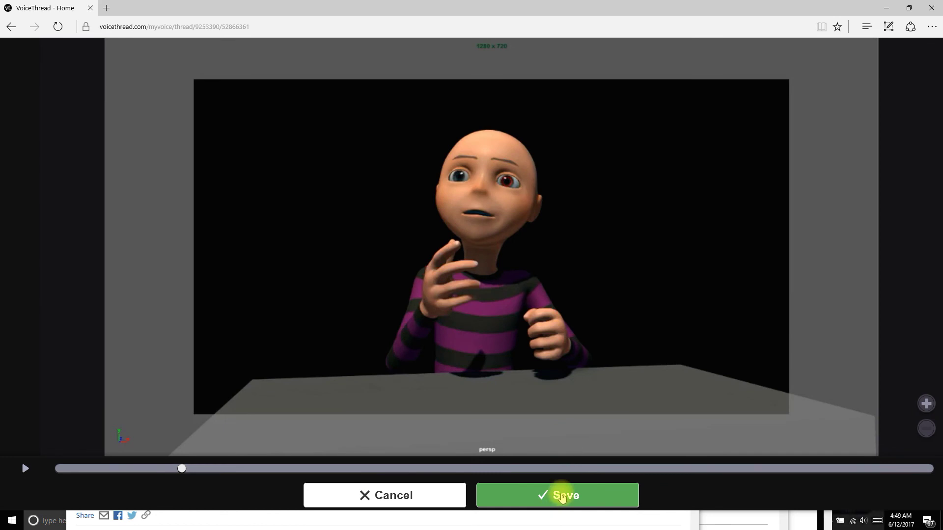
click(562, 497)
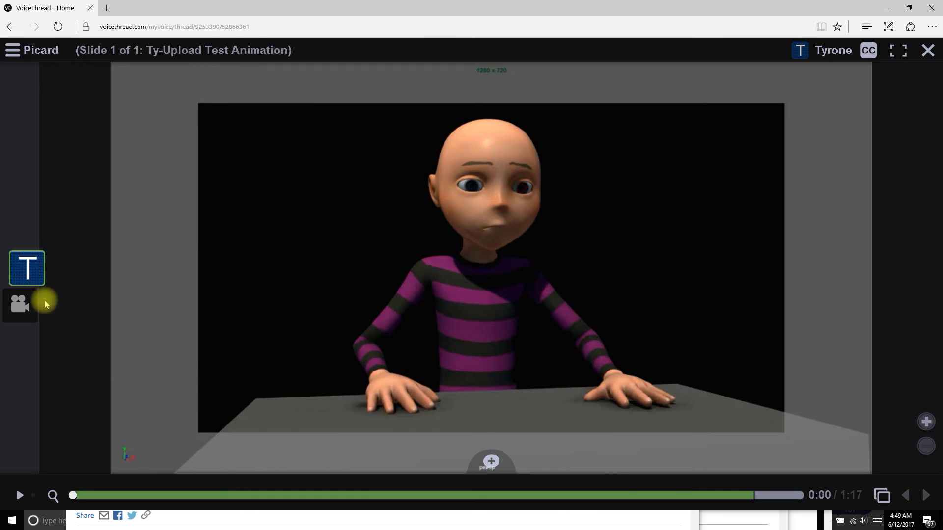
Play the saved comment from its avatar and pause it at 0:08.
mouse_move(24, 284)
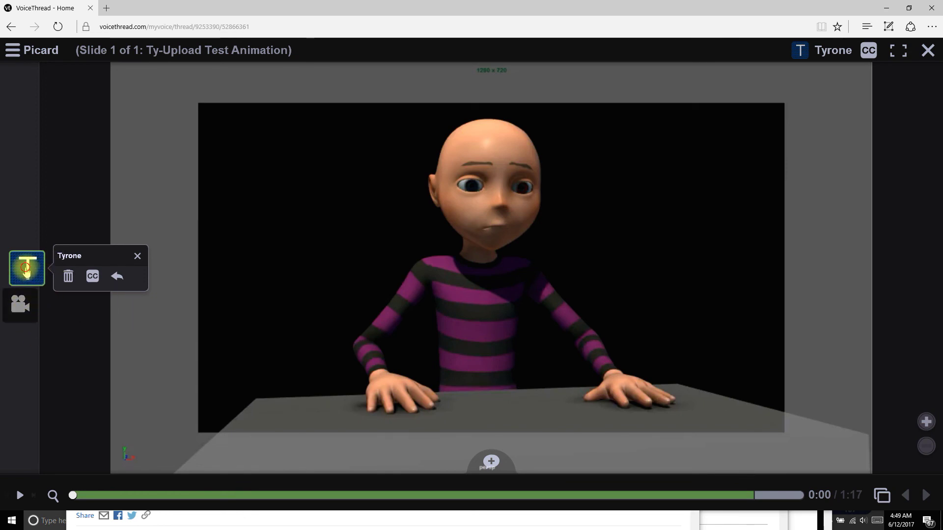
click(27, 269)
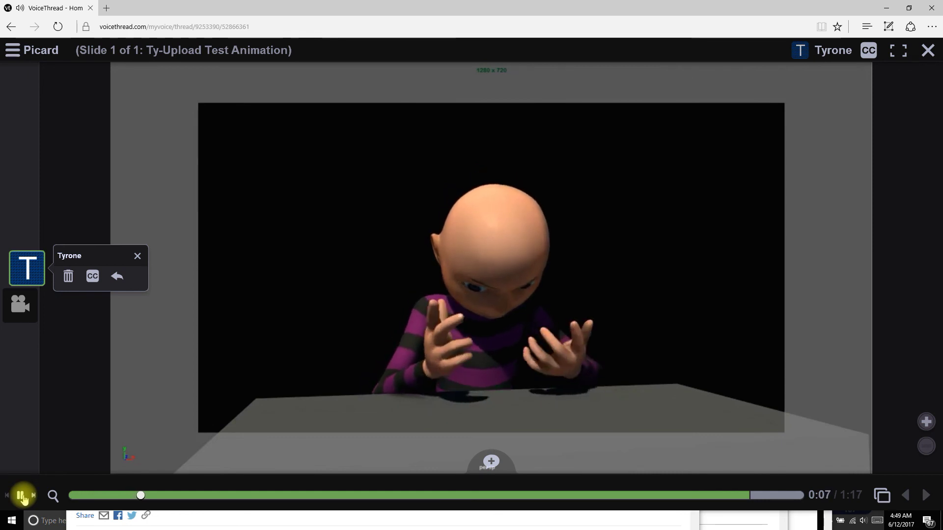
click(21, 496)
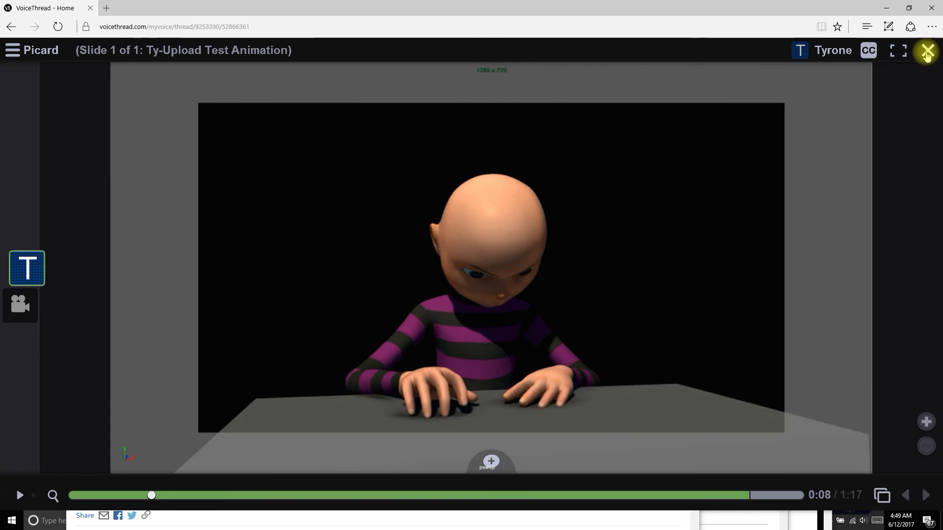
Close the Picard slide viewer to return to the Home grid of threads.
click(927, 53)
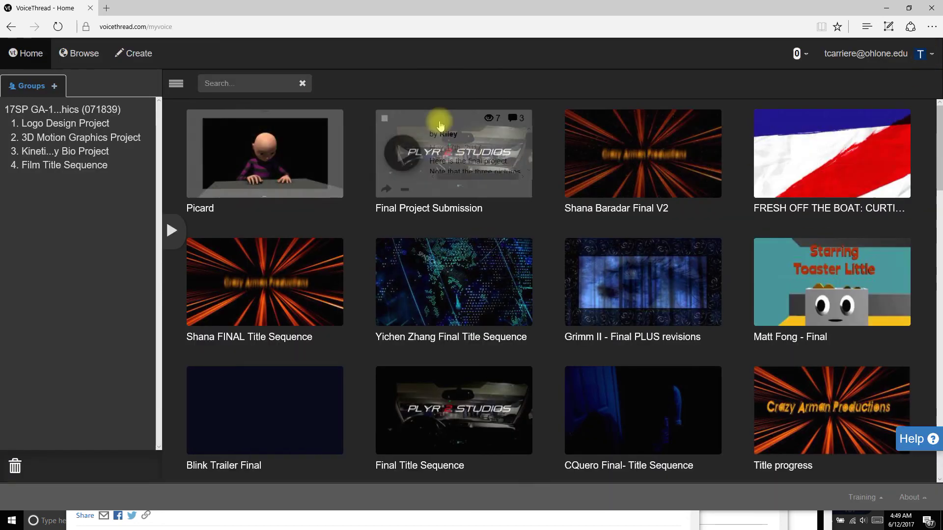
mouse_move(266, 182)
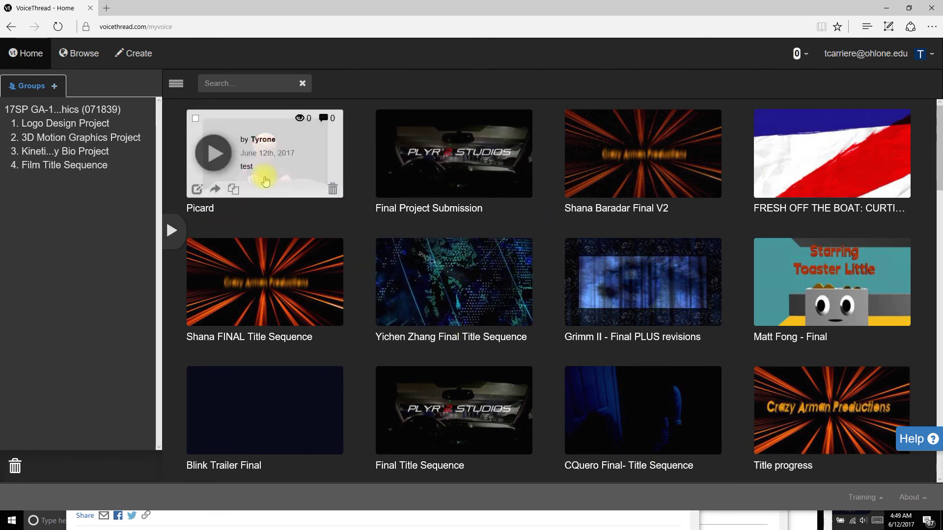